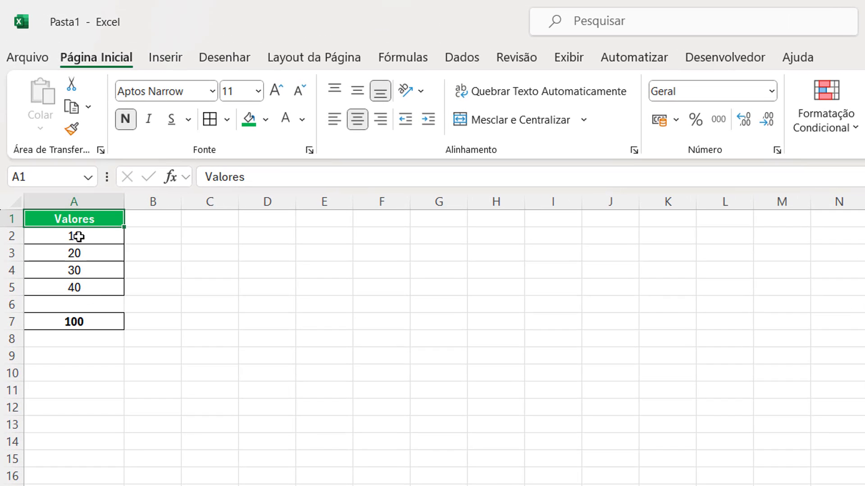
# Step: Review the values in A2:A5 and the addition formula that totals them in A7
pyautogui.moveTo(78, 236); pyautogui.dragTo(83, 288)
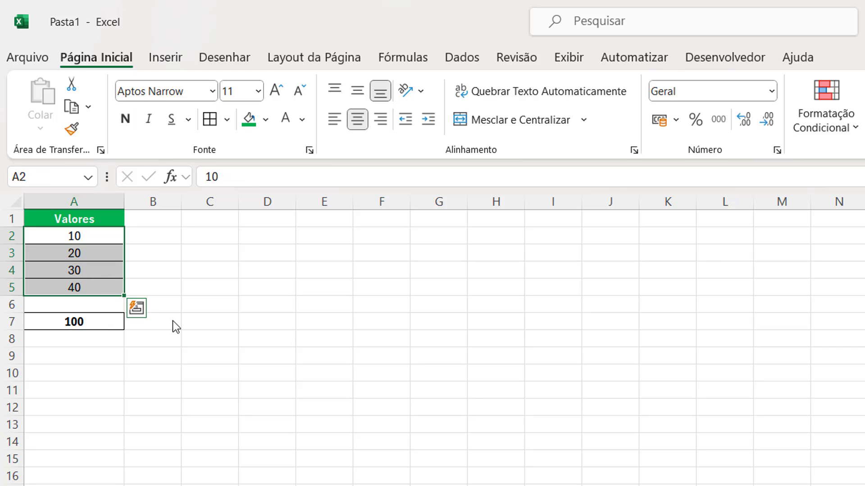
pyautogui.click(84, 321)
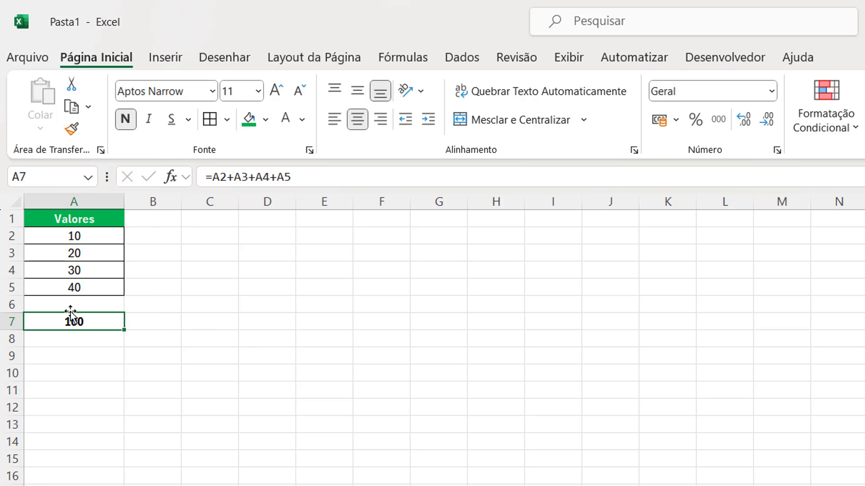
pyautogui.click(306, 177)
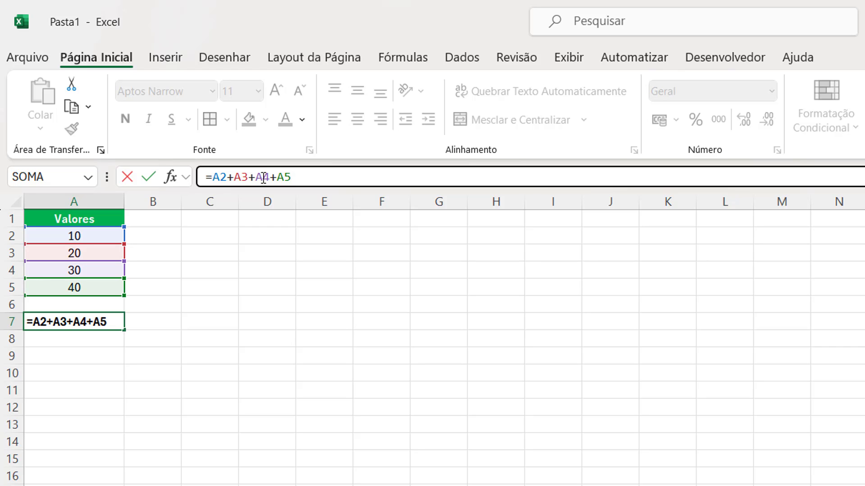
pyautogui.press('Return')
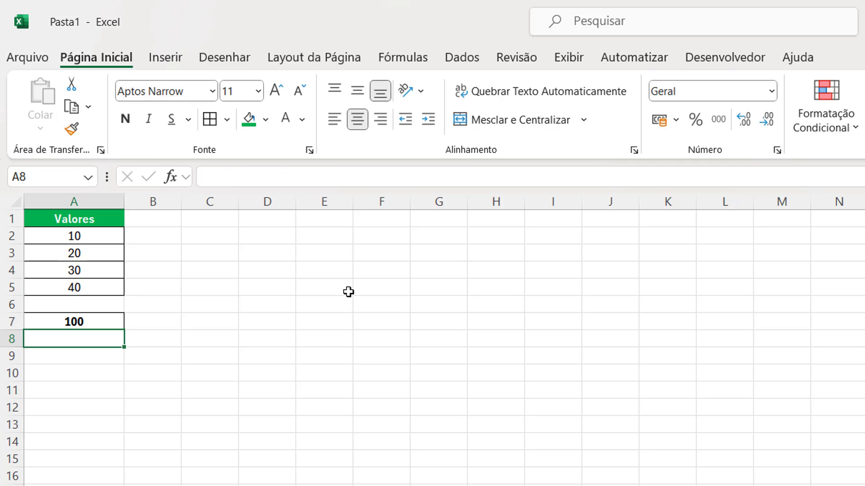
# Step: Delete the entire row 5 containing the value 40
pyautogui.click(8, 287)
pyautogui.rightClick(9, 287)
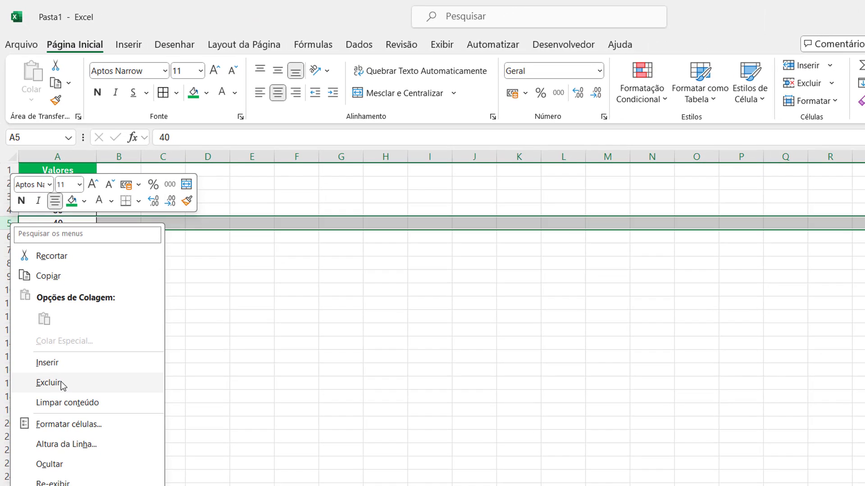
pyautogui.click(62, 383)
pyautogui.click(98, 332)
# Step: Inspect the total formula in A6, focusing on its broken reference, and leave it without editing
pyautogui.click(72, 235)
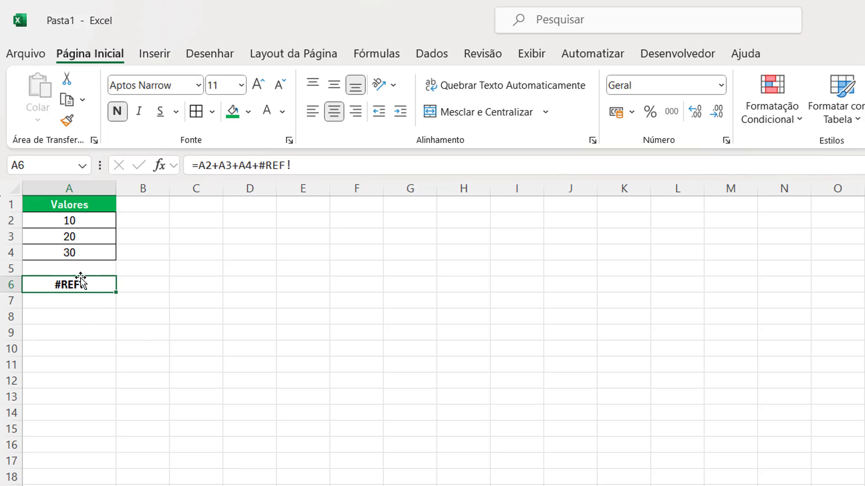
pyautogui.click(317, 166)
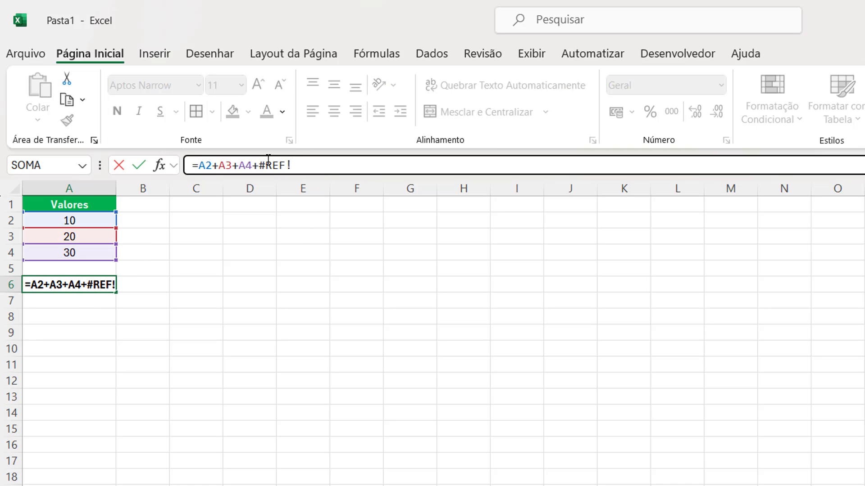
pyautogui.moveTo(263, 161); pyautogui.dragTo(305, 166)
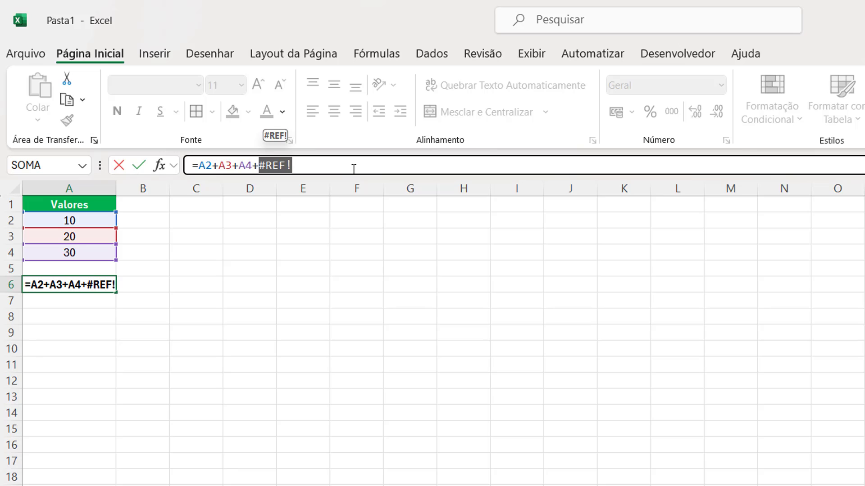
pyautogui.press('Escape')
pyautogui.click(297, 268)
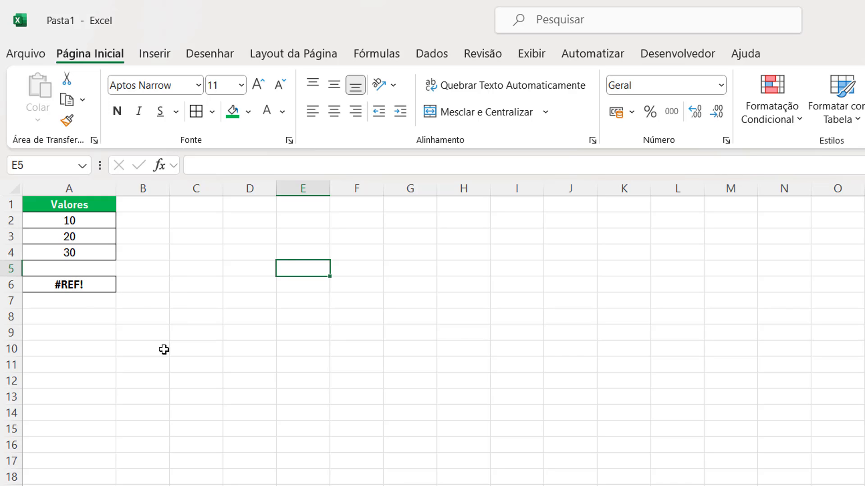
# Step: Undo the deletion of row 5
pyautogui.hotkey('ctrl', 'z')
pyautogui.click(156, 364)
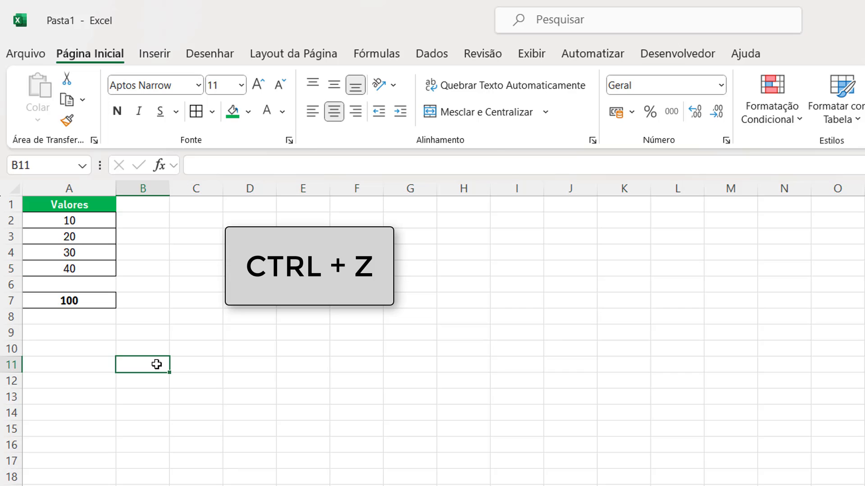
# Step: Delete row 5 with the value 40 from the sheet again
pyautogui.click(6, 268)
pyautogui.rightClick(6, 269)
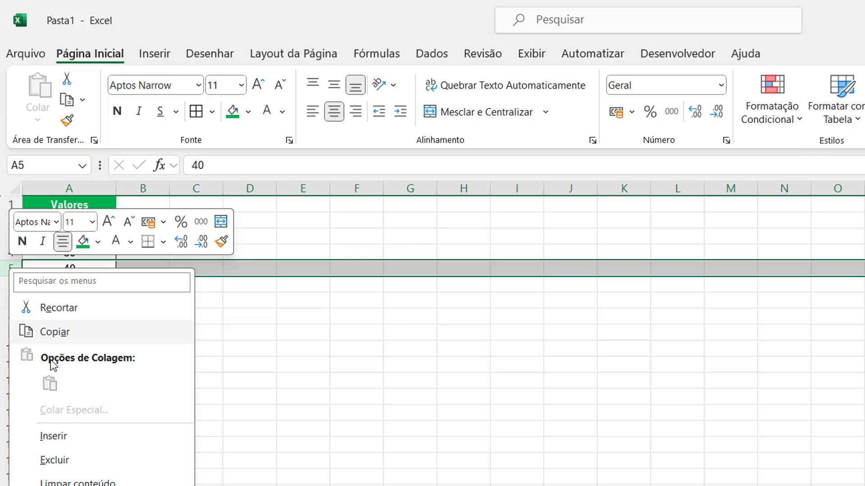
pyautogui.click(60, 466)
pyautogui.click(140, 396)
# Step: Remove the #REF! term from the total formula in A6, leaving =A2+A3+A4
pyautogui.click(88, 284)
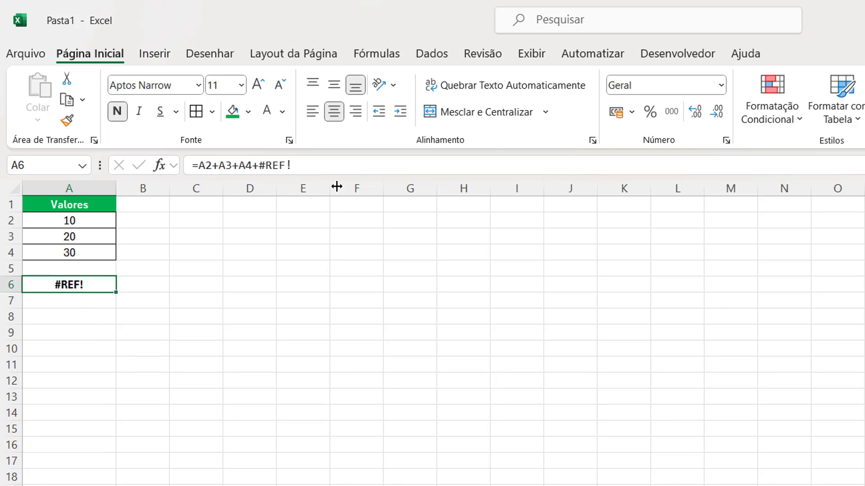
pyautogui.click(252, 165)
pyautogui.moveTo(259, 165); pyautogui.dragTo(317, 176)
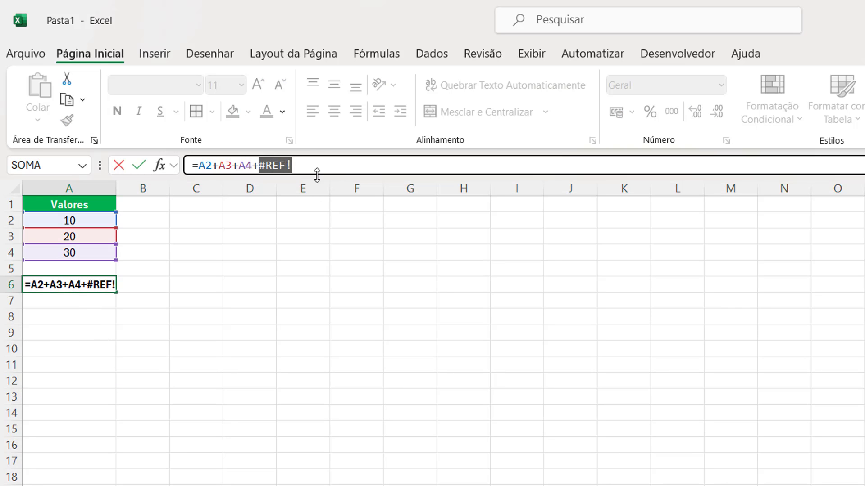
pyautogui.press('Delete')
pyautogui.press('Return')
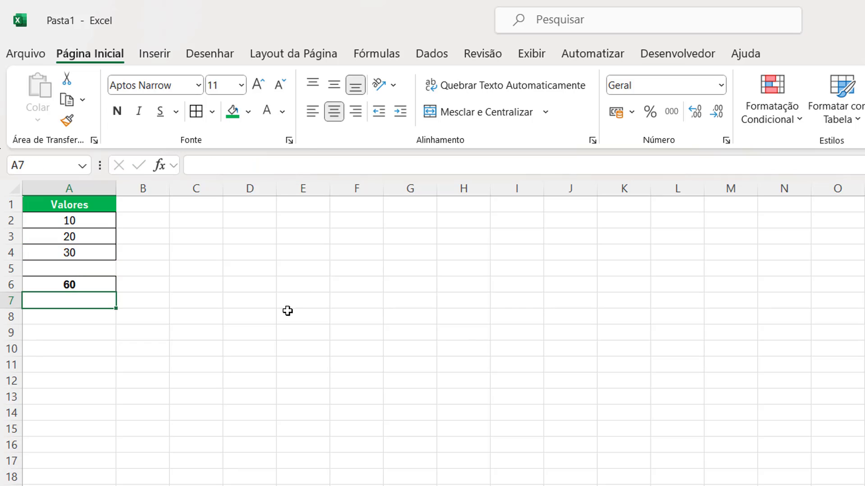
# Step: Check the corrected total formula in A6 against the values listed above it
pyautogui.click(285, 310)
pyautogui.click(94, 285)
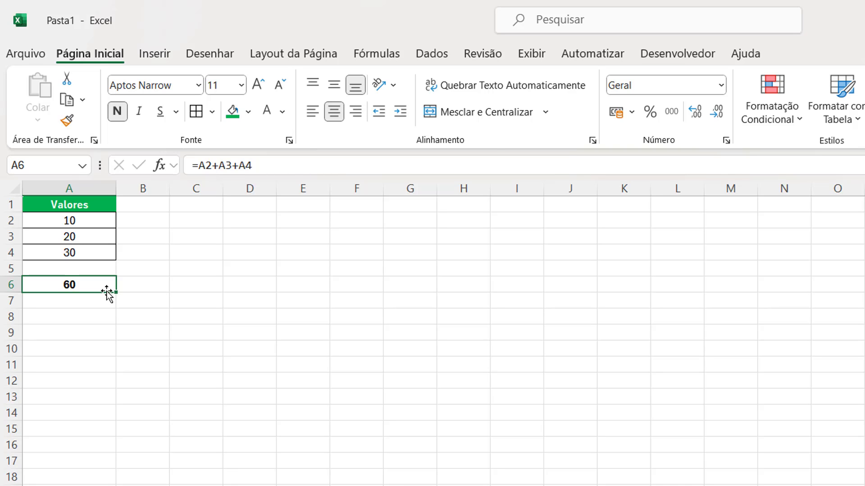
pyautogui.moveTo(77, 218); pyautogui.dragTo(85, 266)
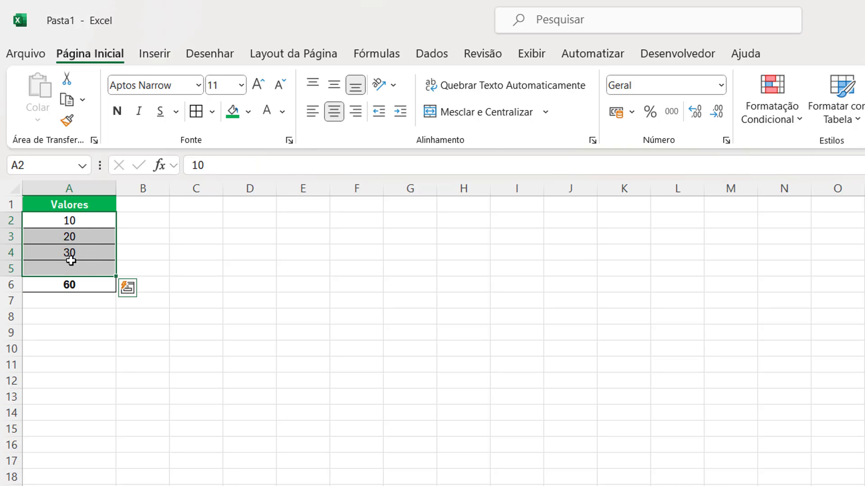
pyautogui.click(70, 318)
pyautogui.click(78, 287)
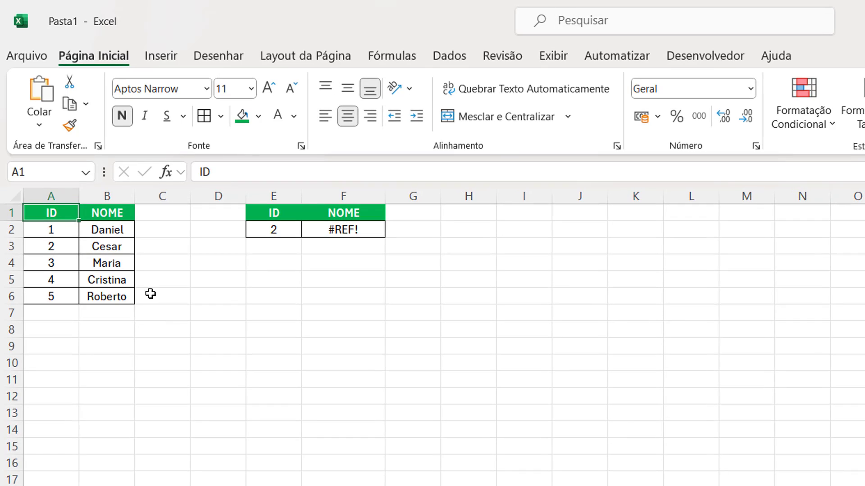
# Step: Review the ID and NOME columns in A2:B6 and the lookup ID in E2
pyautogui.click(53, 231)
pyautogui.moveTo(53, 239); pyautogui.dragTo(53, 297)
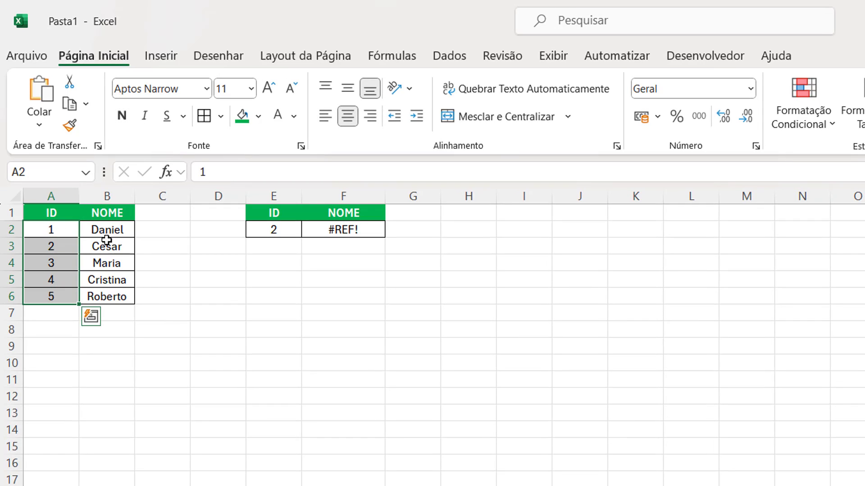
pyautogui.moveTo(107, 234); pyautogui.dragTo(104, 291)
pyautogui.click(254, 277)
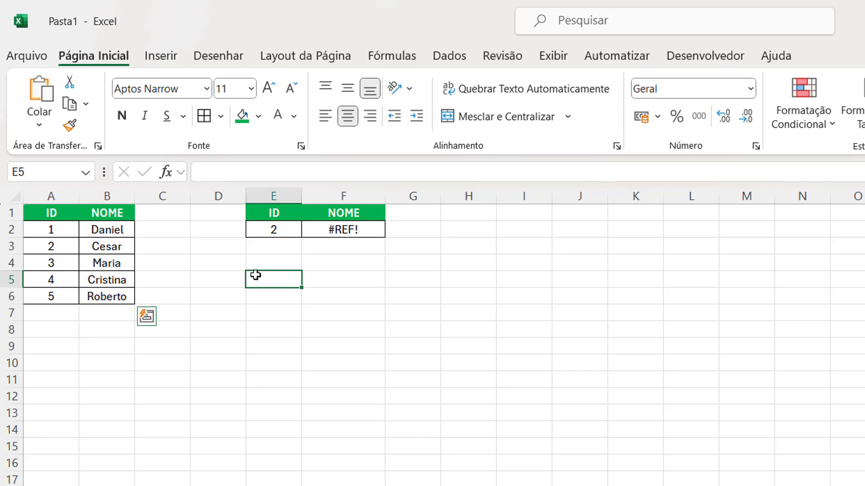
pyautogui.click(286, 231)
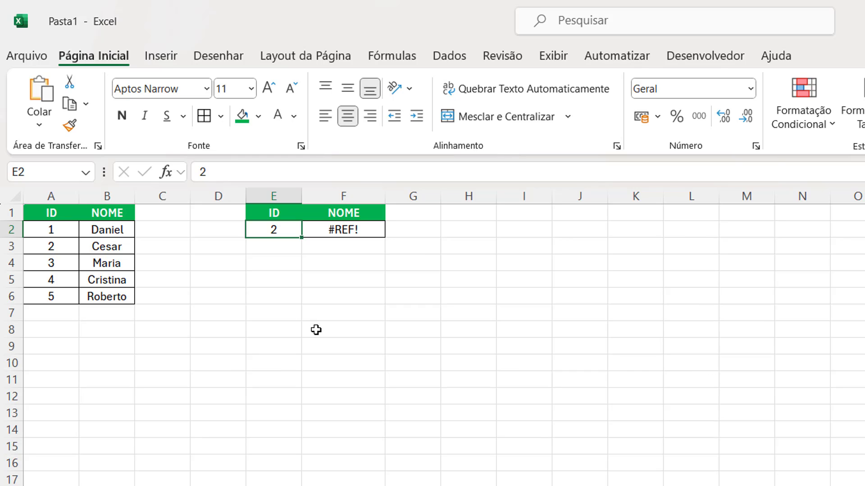
# Step: Examine the PROCV formula in F2, focusing on its table range and column index argument
pyautogui.click(345, 226)
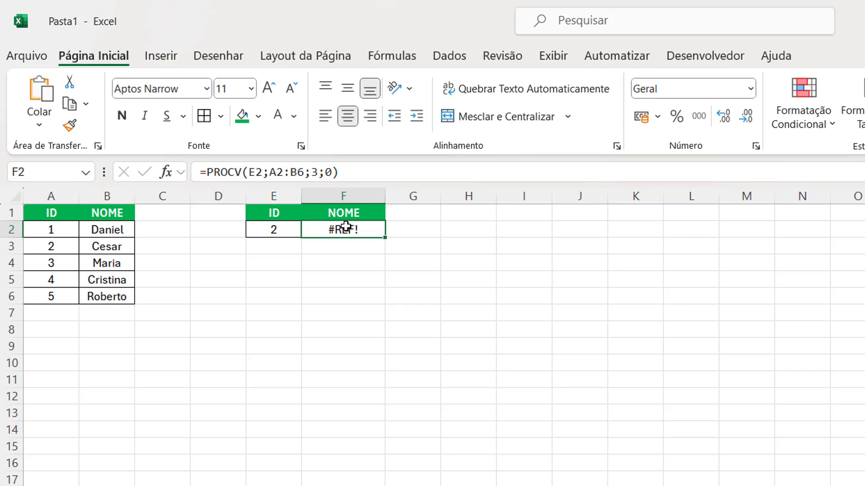
pyautogui.click(340, 172)
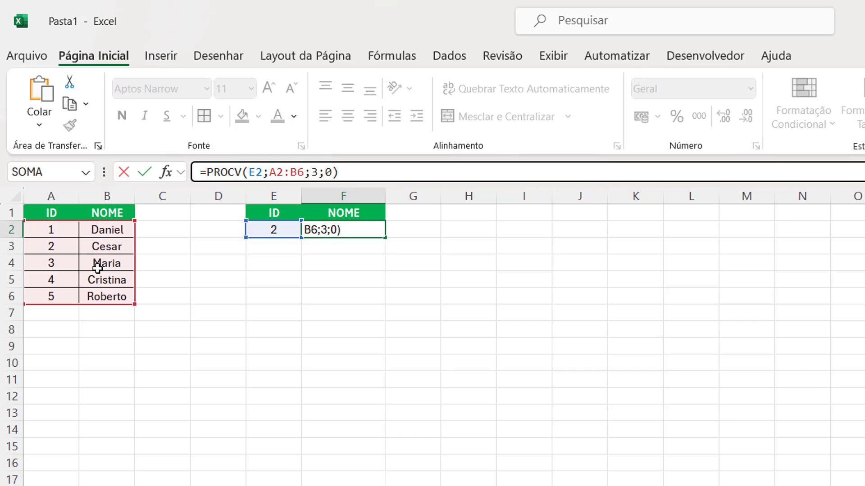
pyautogui.doubleClick(314, 173)
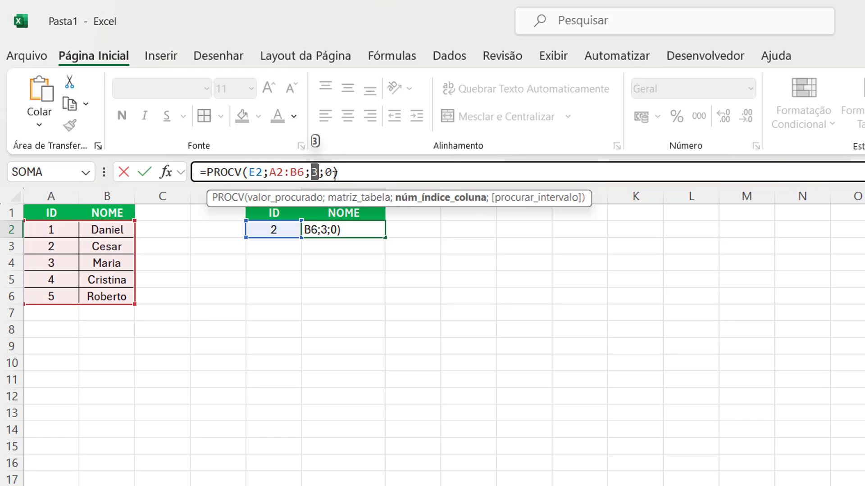
pyautogui.click(334, 174)
pyautogui.press('Return')
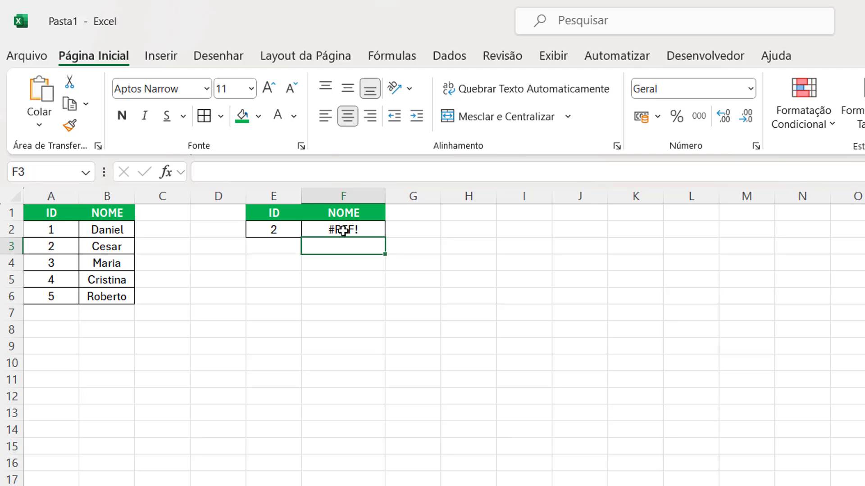
# Step: Set the column index in F2's PROCV formula to 2 so it points to the NOME column within A2:B6
pyautogui.click(344, 231)
pyautogui.click(349, 167)
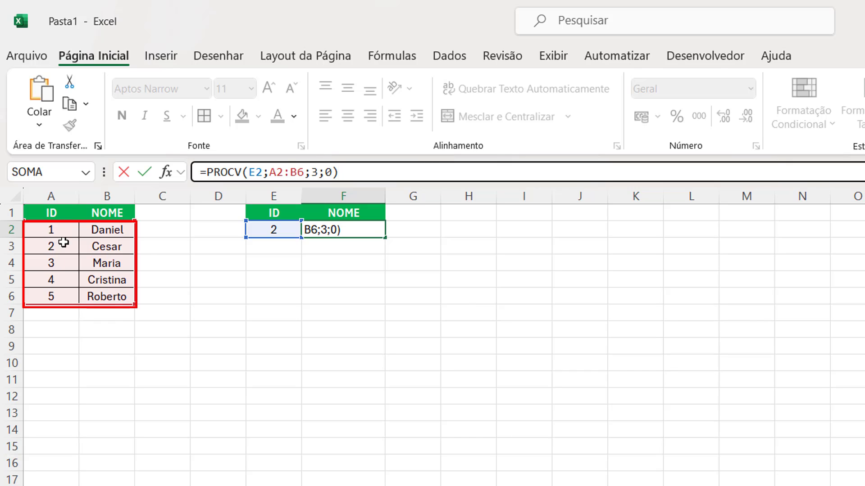
pyautogui.doubleClick(318, 172)
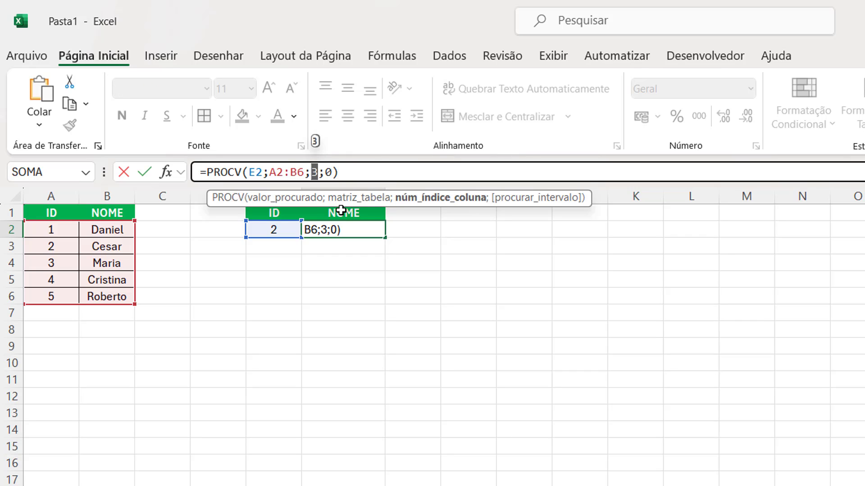
pyautogui.click(347, 177)
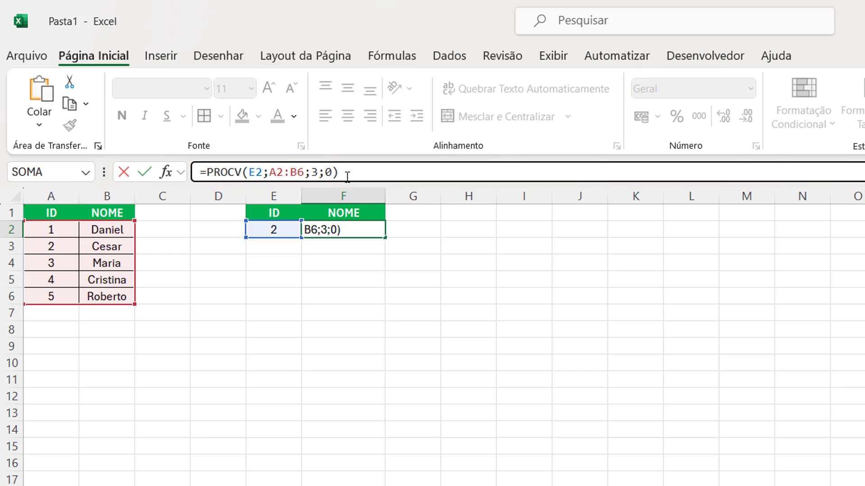
pyautogui.doubleClick(314, 172)
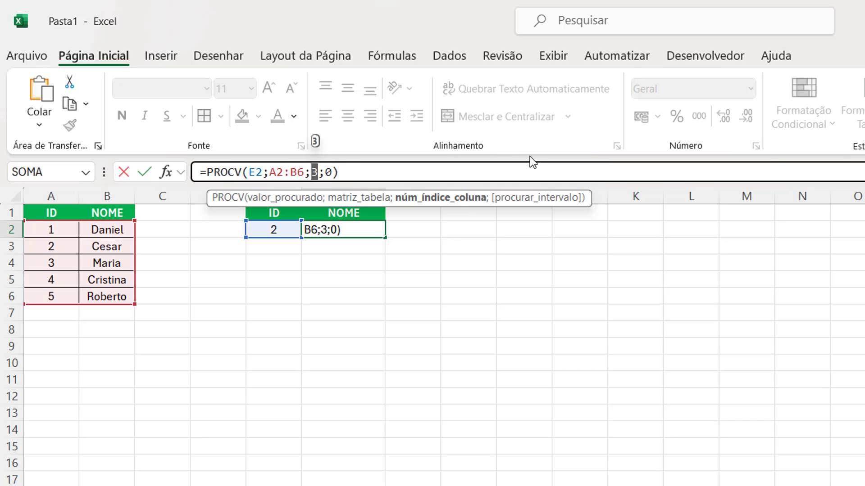
pyautogui.press('BackSpace')
pyautogui.write('2')
pyautogui.press('Return')
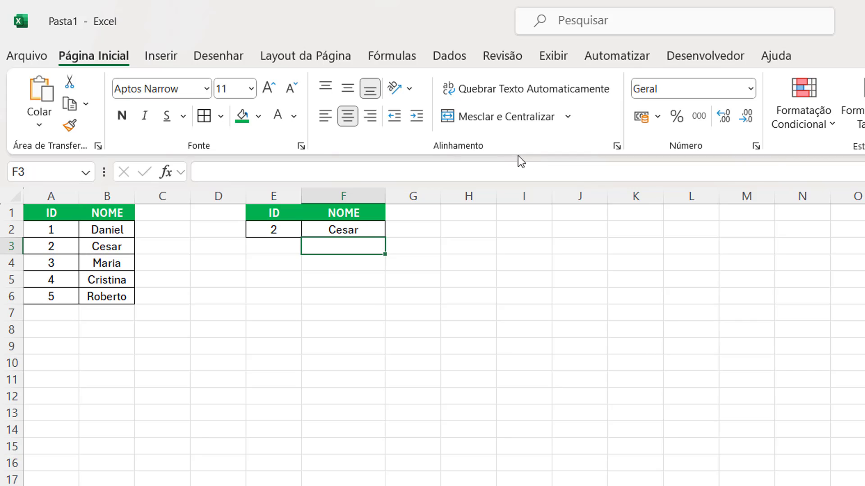
pyautogui.click(353, 232)
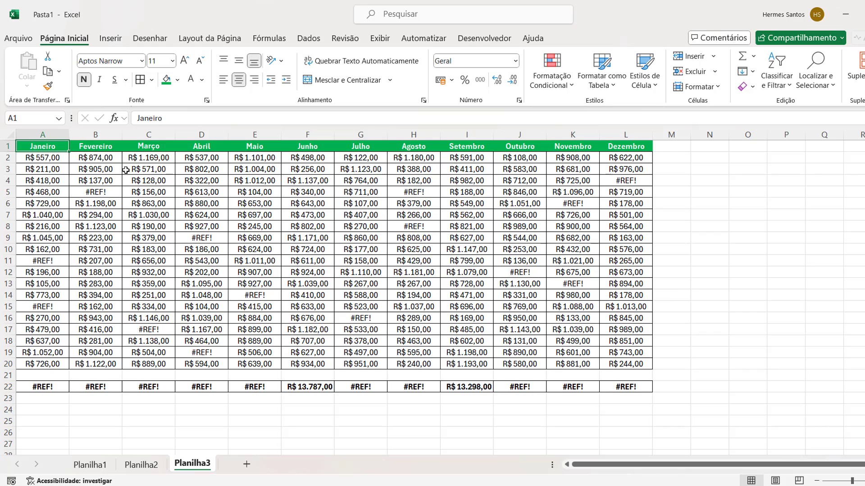
# Step: Look over the monthly values table on Planilha3 for cells containing #REF! errors, such as D9 and H8
pyautogui.moveTo(41, 149); pyautogui.dragTo(648, 390)
pyautogui.click(709, 375)
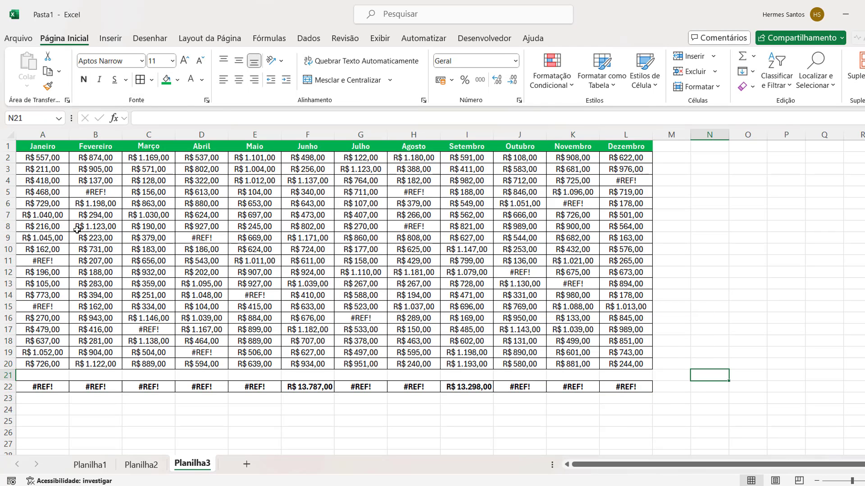
pyautogui.click(54, 257)
pyautogui.click(212, 237)
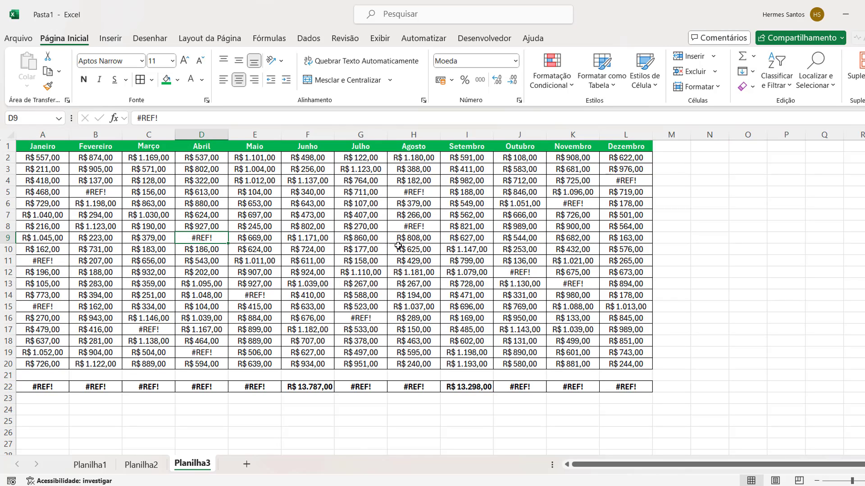
pyautogui.click(408, 226)
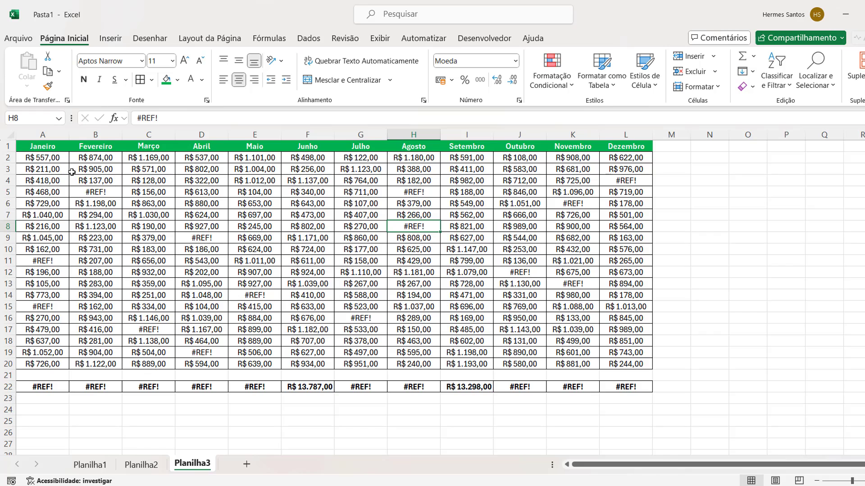
# Step: Find all occurrences of #ref! within the range A2:L22, looking in formulas, and go through the enlarged results list
pyautogui.moveTo(41, 156); pyautogui.dragTo(637, 387)
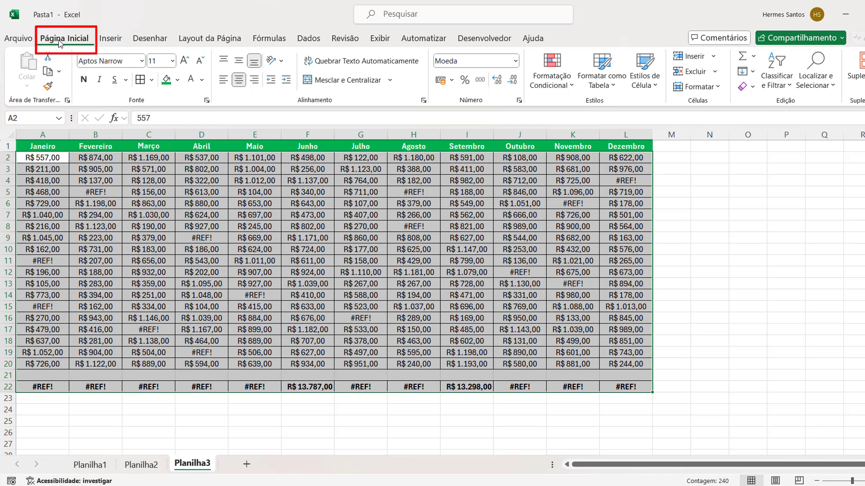
pyautogui.click(815, 72)
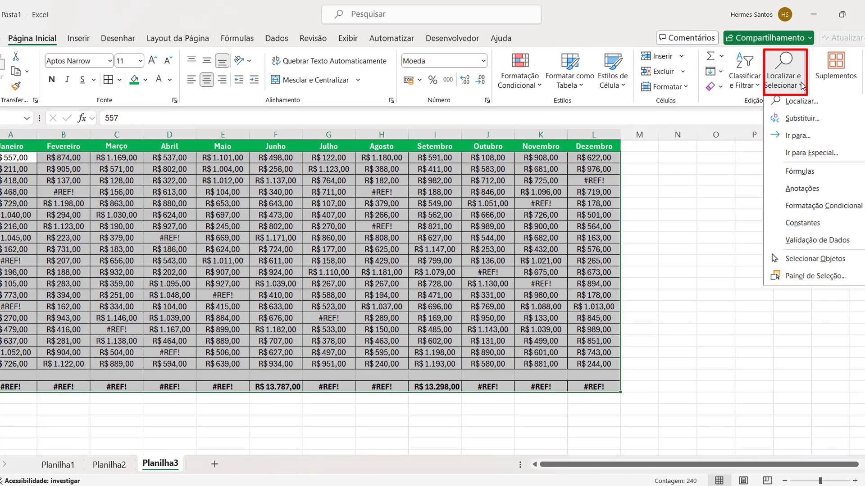
pyautogui.click(806, 104)
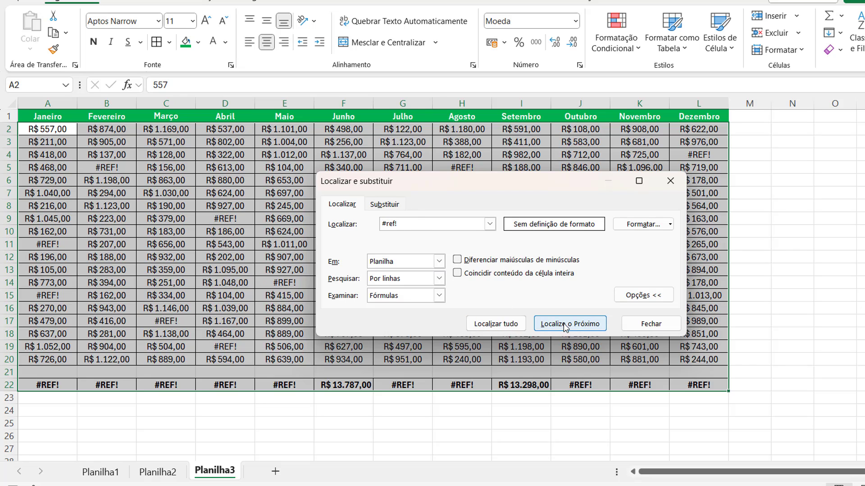
pyautogui.click(500, 323)
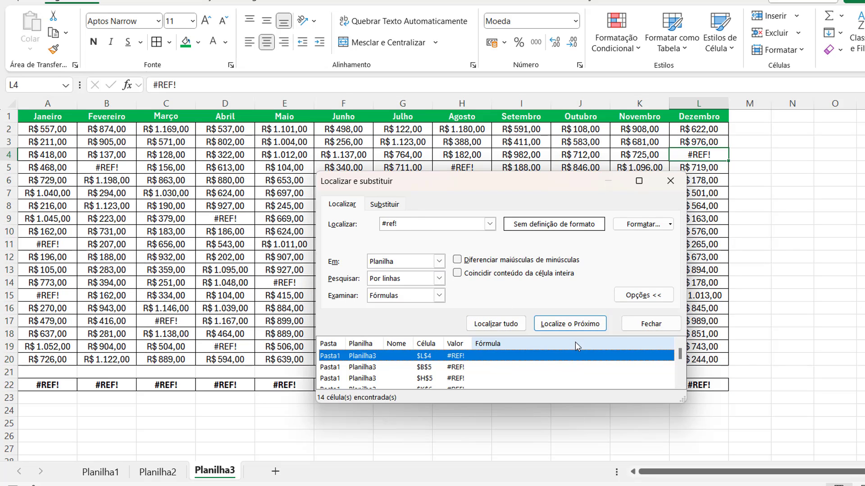
pyautogui.moveTo(683, 399); pyautogui.dragTo(695, 451)
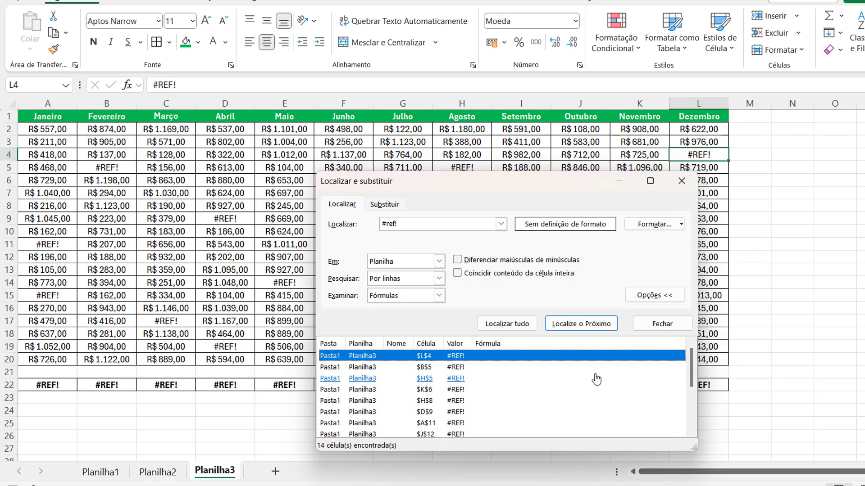
pyautogui.scroll(-2, 596, 380)
pyautogui.scroll(2, 596, 381)
# Step: Set the search to examine Valores instead of formulas and find all #ref! occurrences again
pyautogui.click(439, 297)
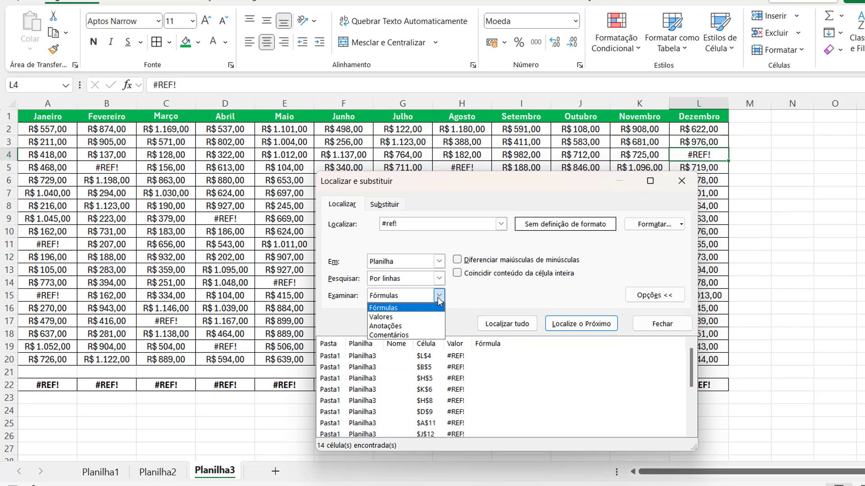
pyautogui.click(393, 318)
pyautogui.click(512, 326)
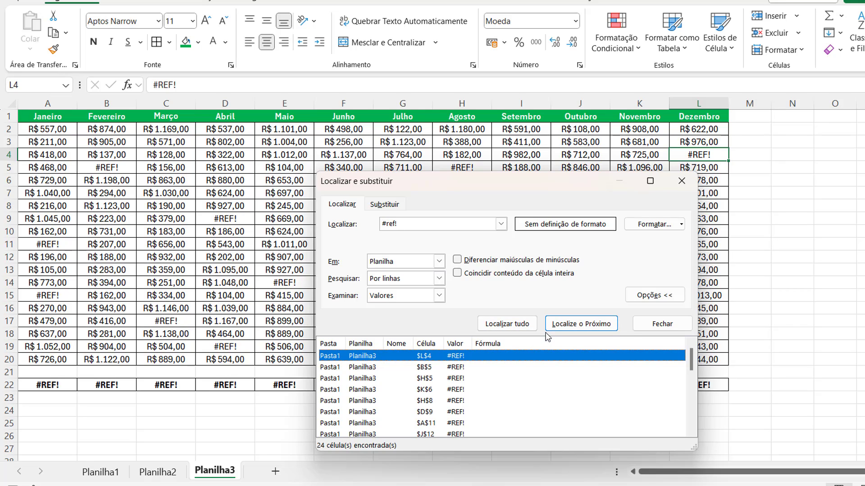
# Step: Replace all occurrences of #ref! in the monthly table with 0, close the dialog and check the replaced cell E14
pyautogui.click(398, 225)
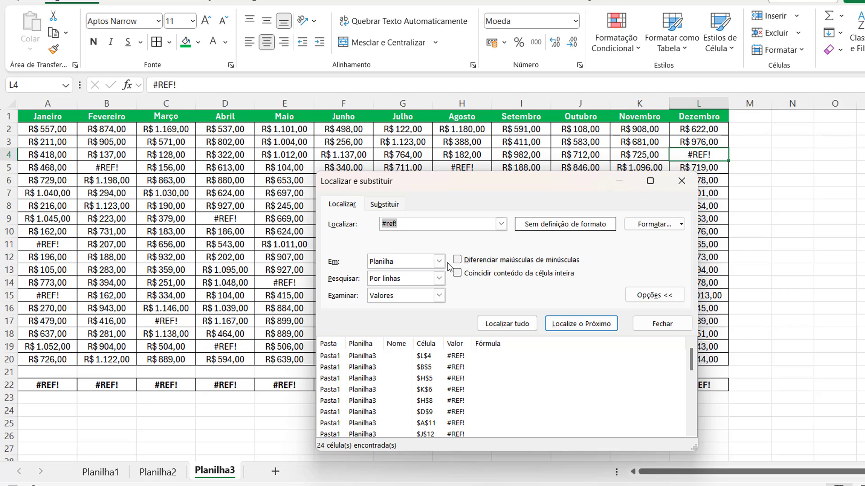
pyautogui.click(385, 204)
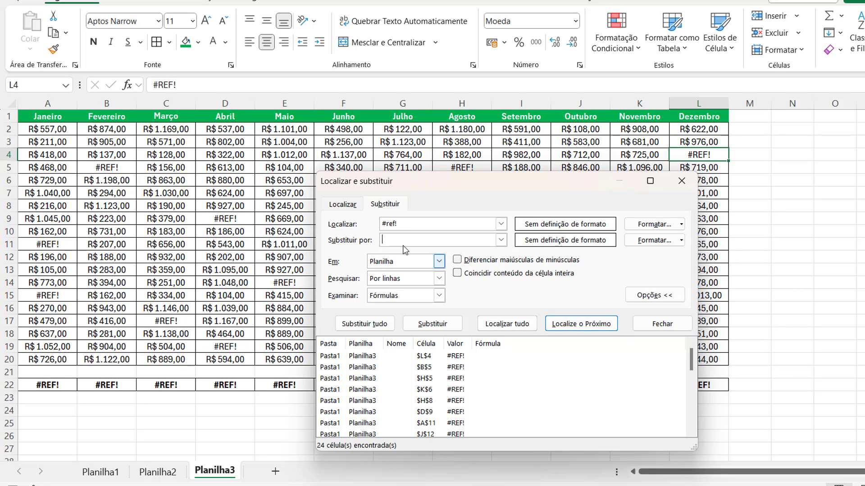
pyautogui.click(396, 224)
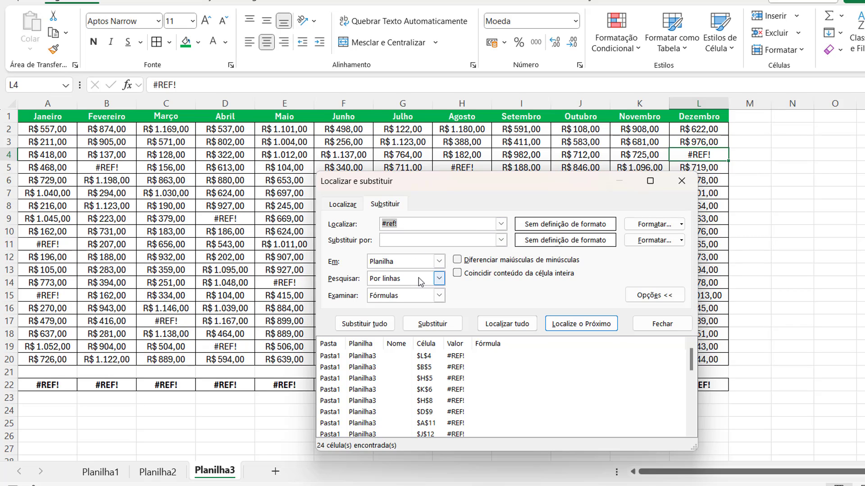
pyautogui.press('Tab')
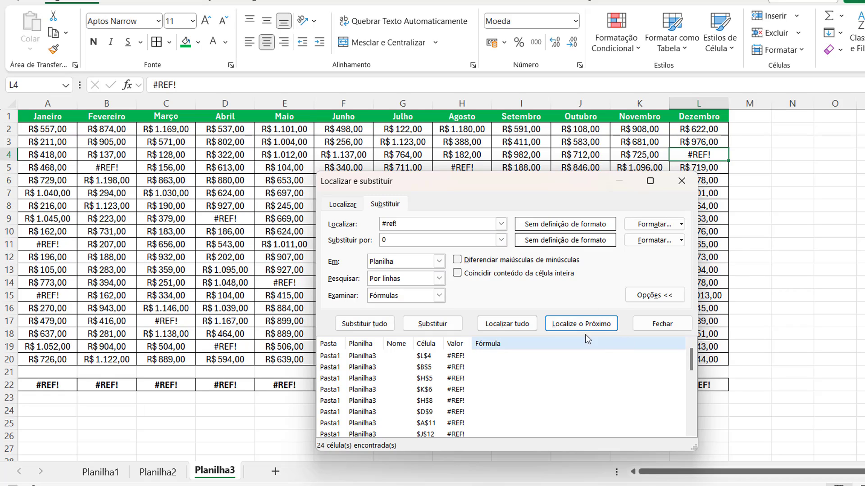
pyautogui.click(376, 324)
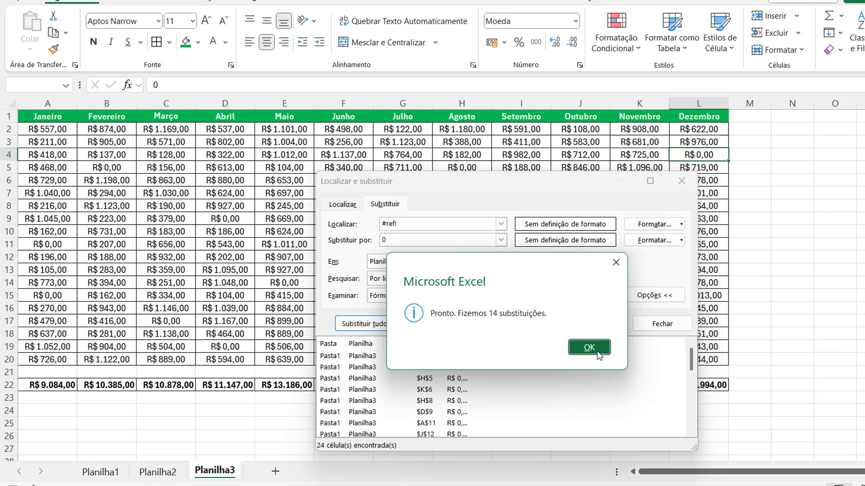
pyautogui.click(589, 347)
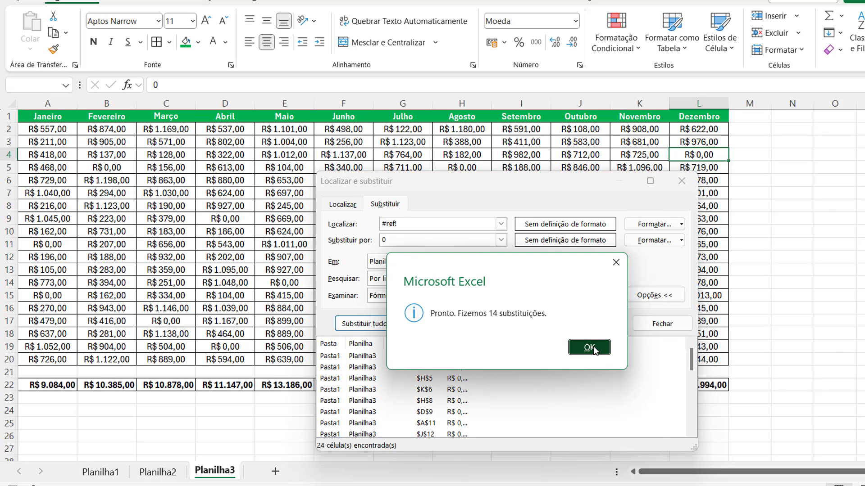
pyautogui.click(681, 181)
pyautogui.click(402, 423)
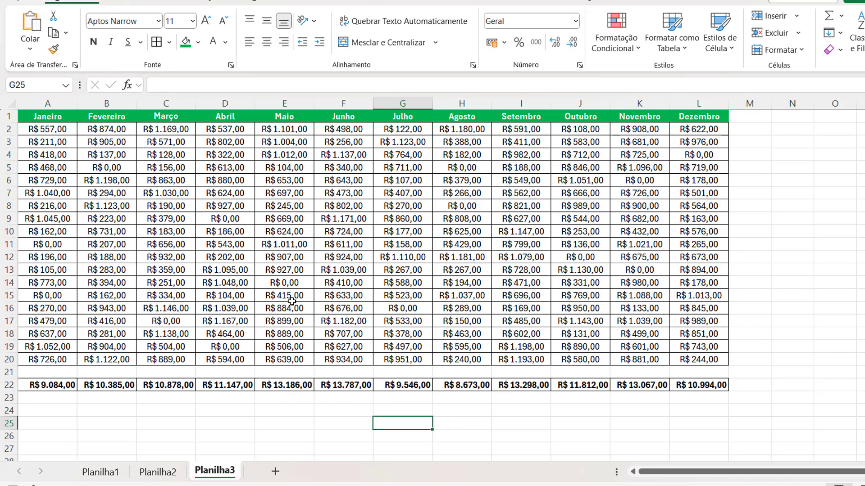
pyautogui.click(288, 284)
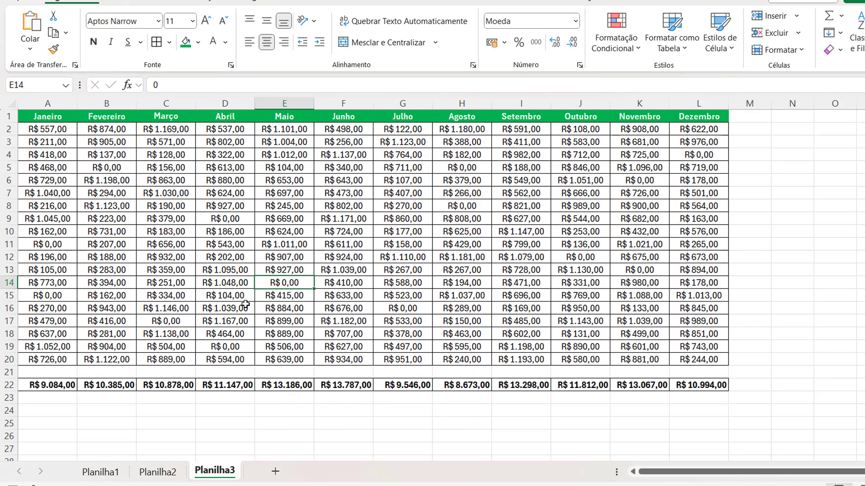